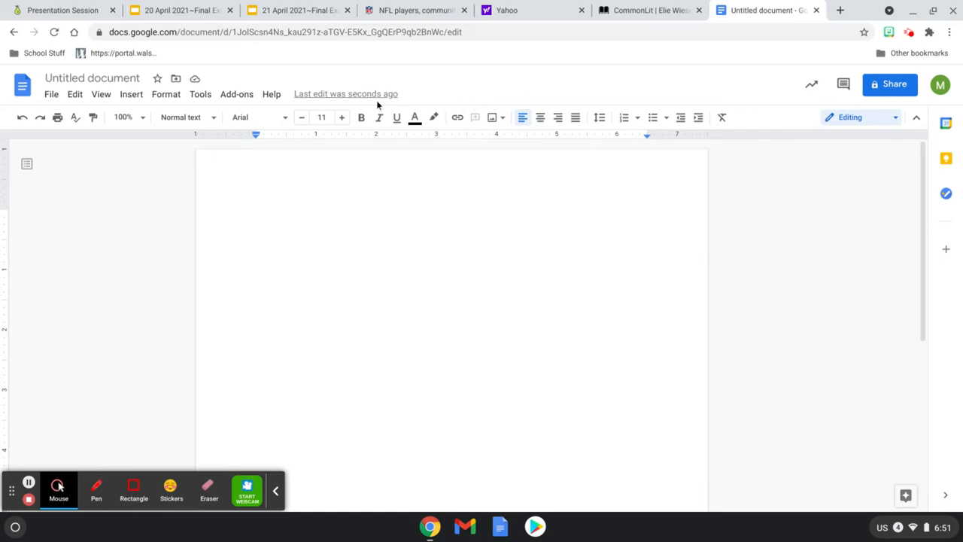
- Set the blank document's font to Times New Roman
{"action": "left_click", "coordinate": [267, 122]}
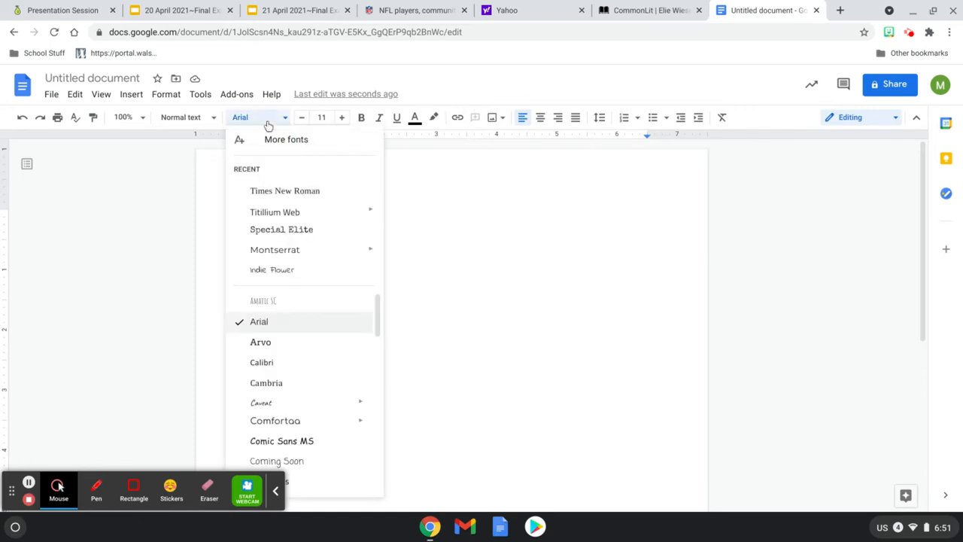
{"action": "left_click", "coordinate": [264, 190]}
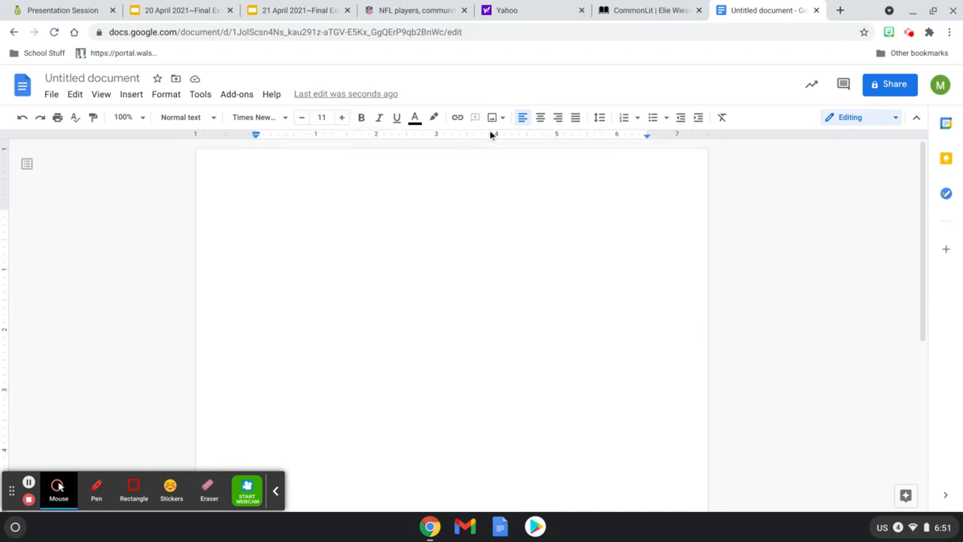
- Change the line spacing from 1.15 to 2 using custom spacing
{"action": "left_click", "coordinate": [600, 121]}
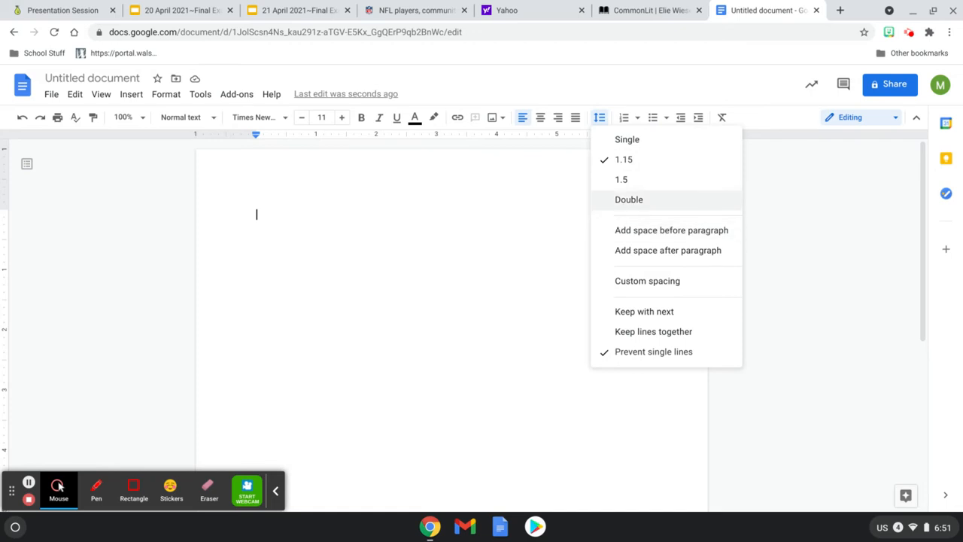
{"action": "left_click", "coordinate": [621, 281]}
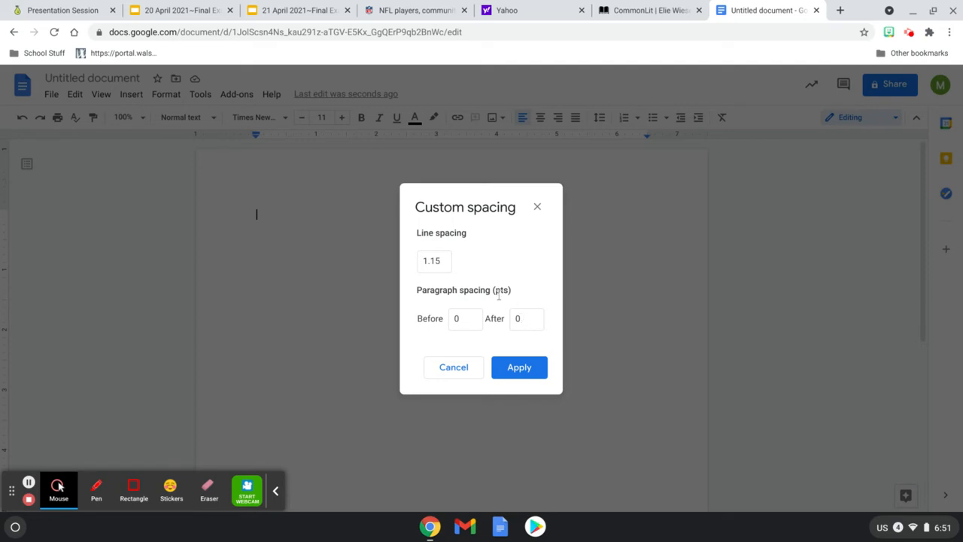
{"action": "left_click", "coordinate": [432, 269]}
{"action": "double_click", "coordinate": [431, 269]}
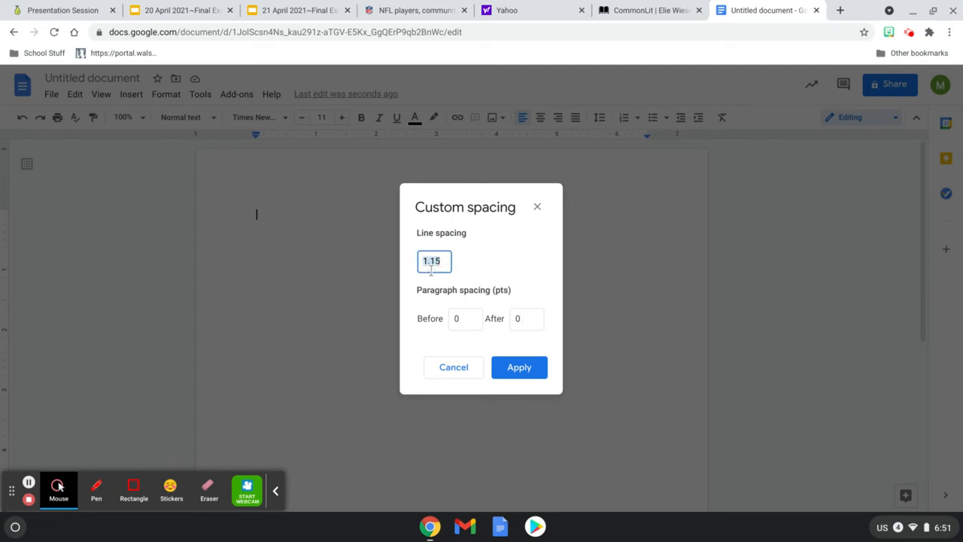
{"action": "type", "text": "2"}
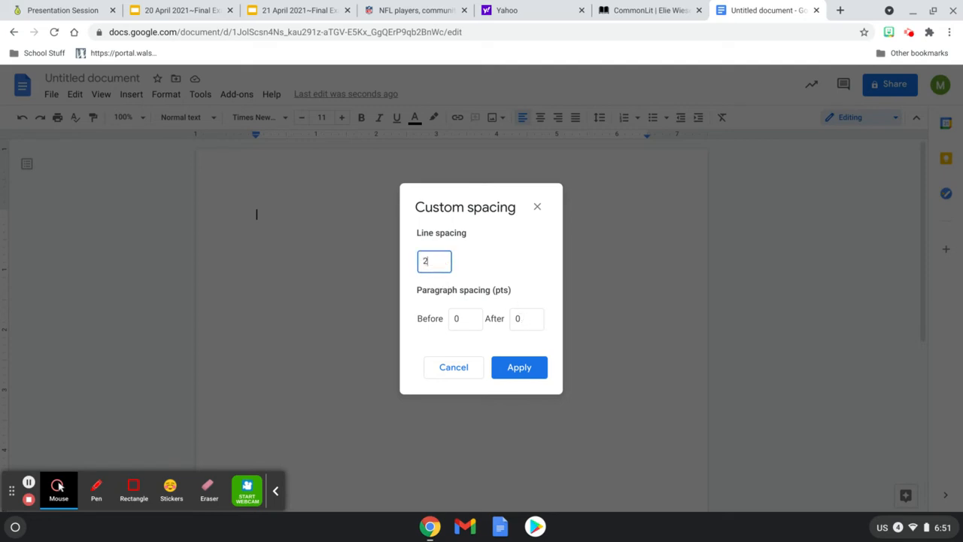
{"action": "left_click", "coordinate": [502, 364]}
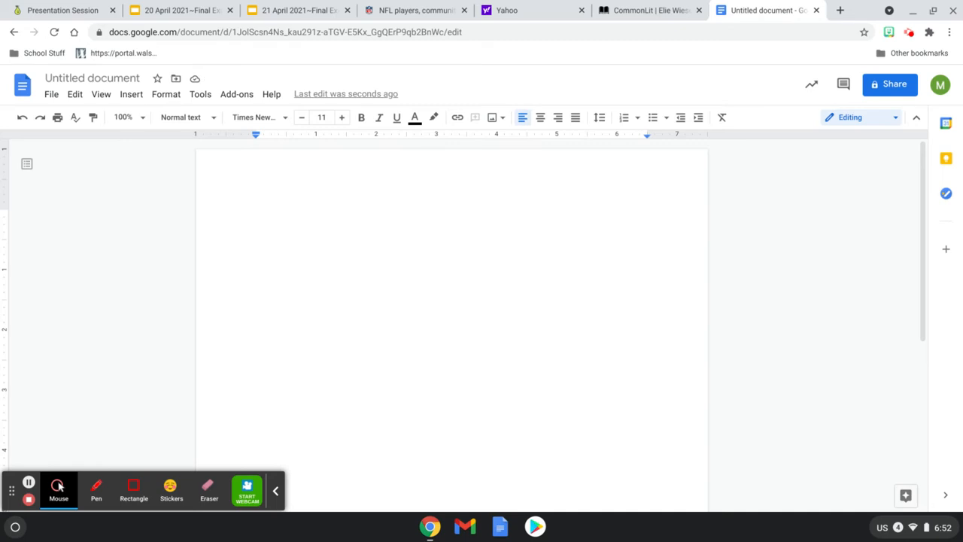
- Type 'Student First Name Student Last Name' and the teacher's name on separate lines
{"action": "type", "text": "Student First "}
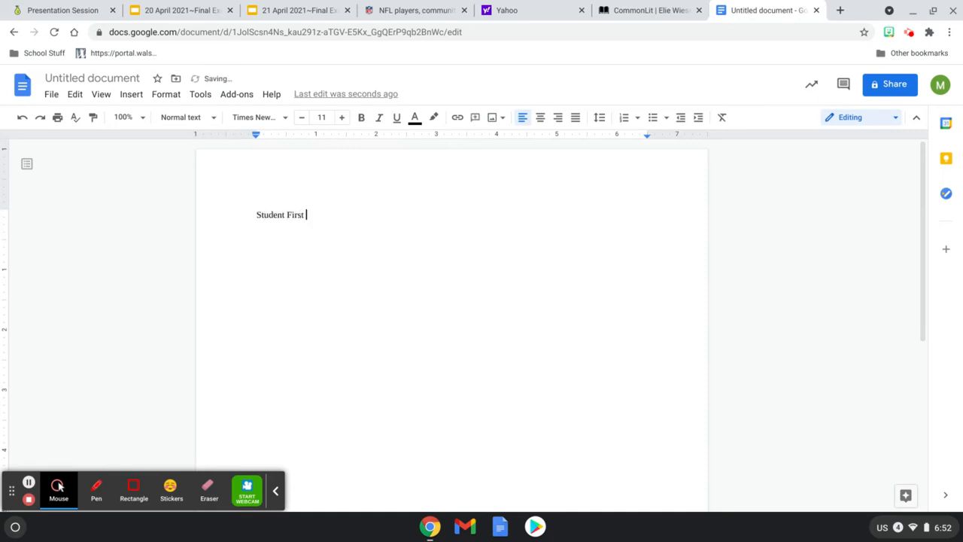
{"action": "type", "text": "Name Student Last Name"}
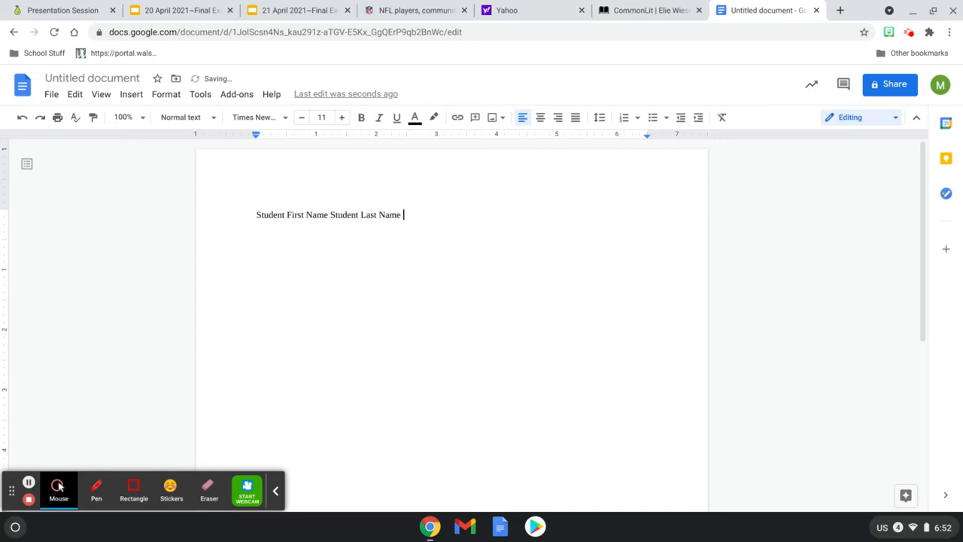
{"action": "key", "text": "Return"}
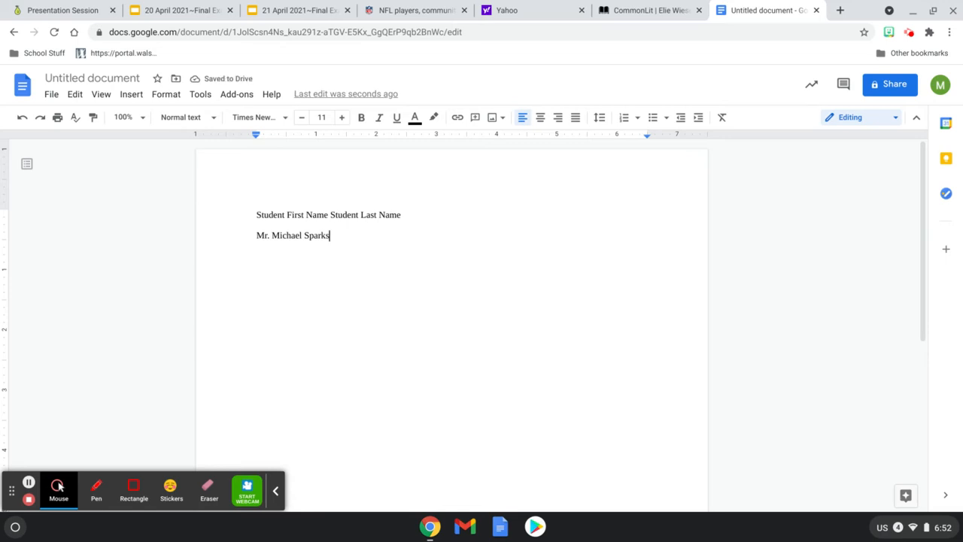
- Add '8th Grade Language Arts' and '21 April 2021' on the following lines
{"action": "key", "text": "Return"}
{"action": "type", "text": "8th Grade Lang"}
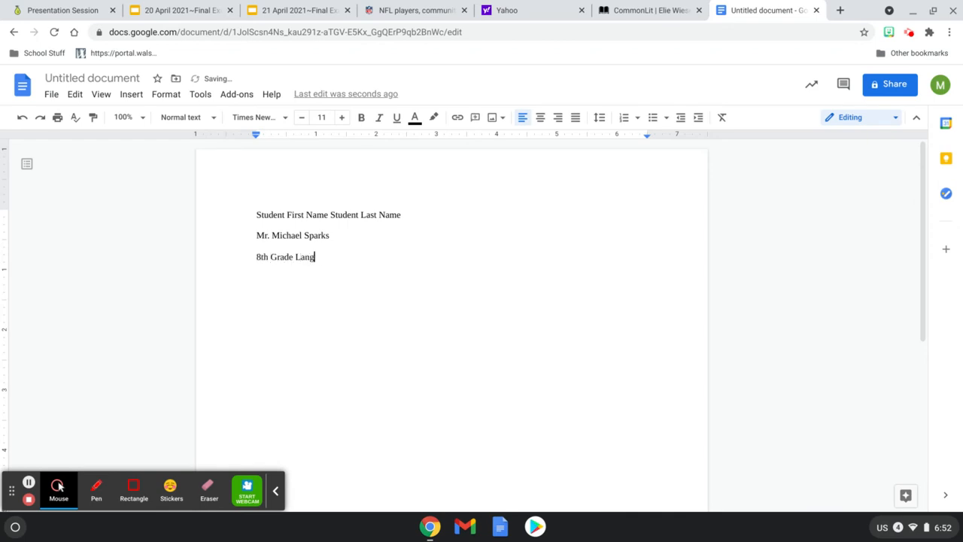
{"action": "type", "text": "uage Arts"}
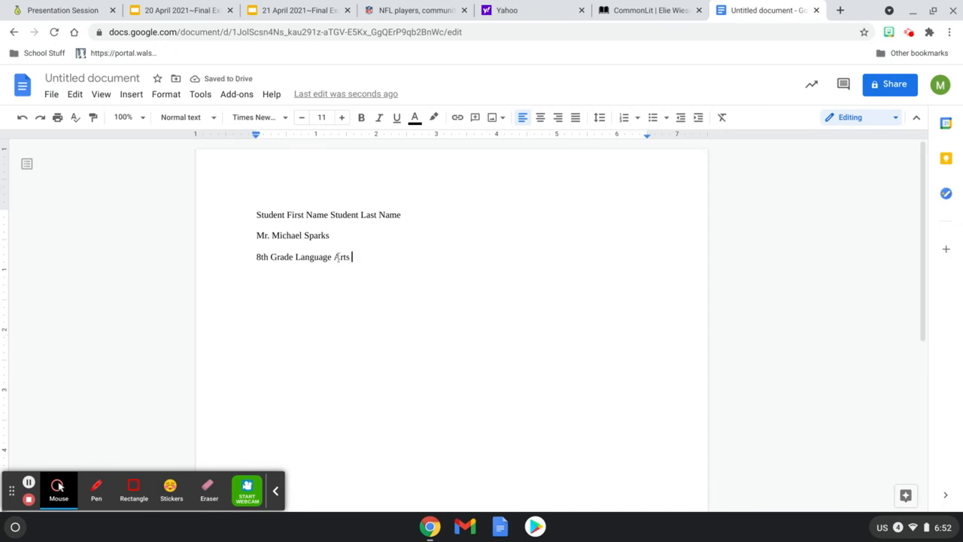
{"action": "key", "text": "Return"}
{"action": "type", "text": "21 April 2021"}
{"action": "key", "text": "Return"}
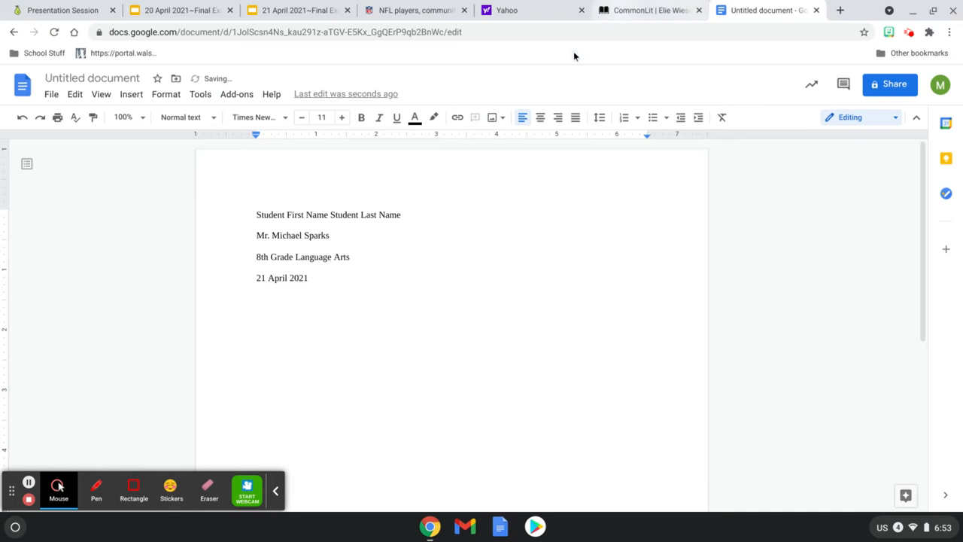
- Add a centered 'Title Goes Here' line, leaving a left-aligned line below it
{"action": "left_click", "coordinate": [541, 118]}
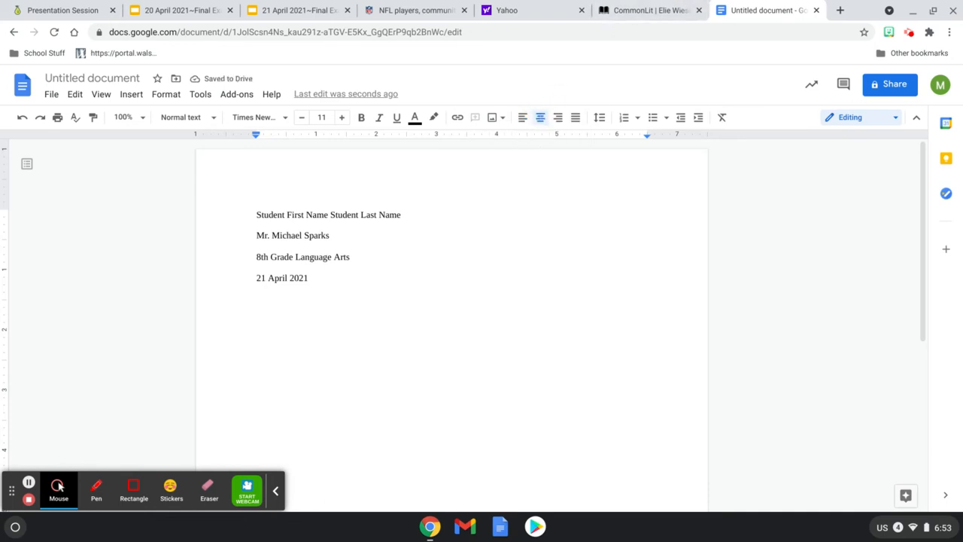
{"action": "type", "text": "Title Go"}
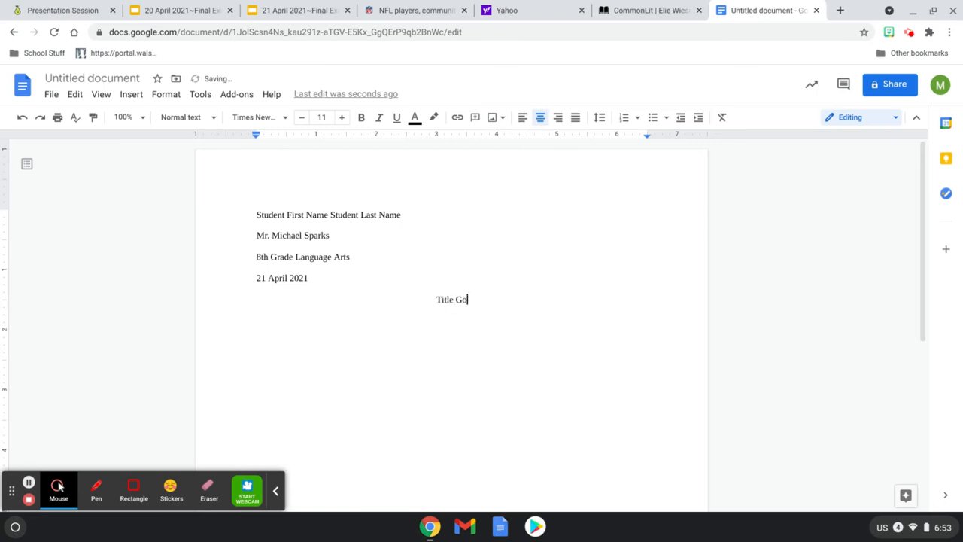
{"action": "type", "text": "es Here"}
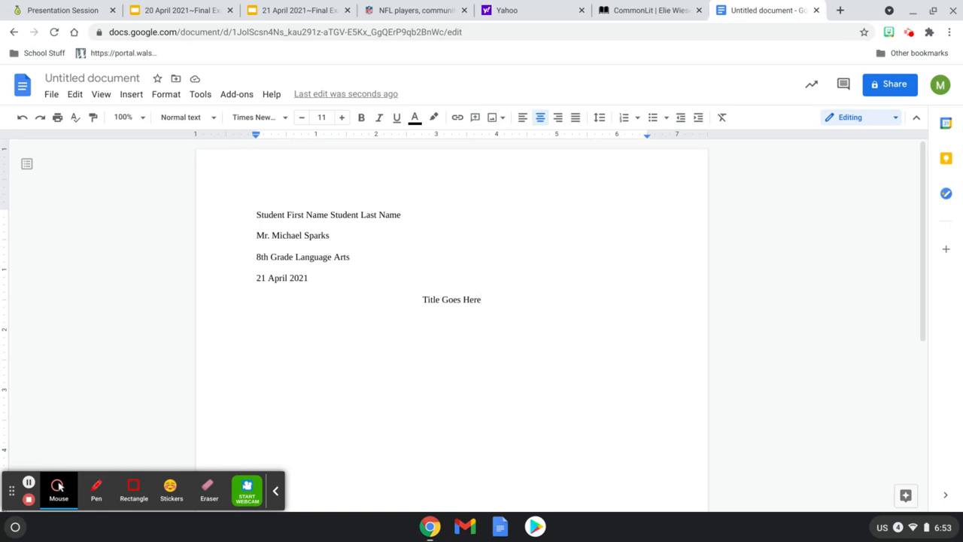
{"action": "key", "text": "Return"}
{"action": "left_click", "coordinate": [522, 117]}
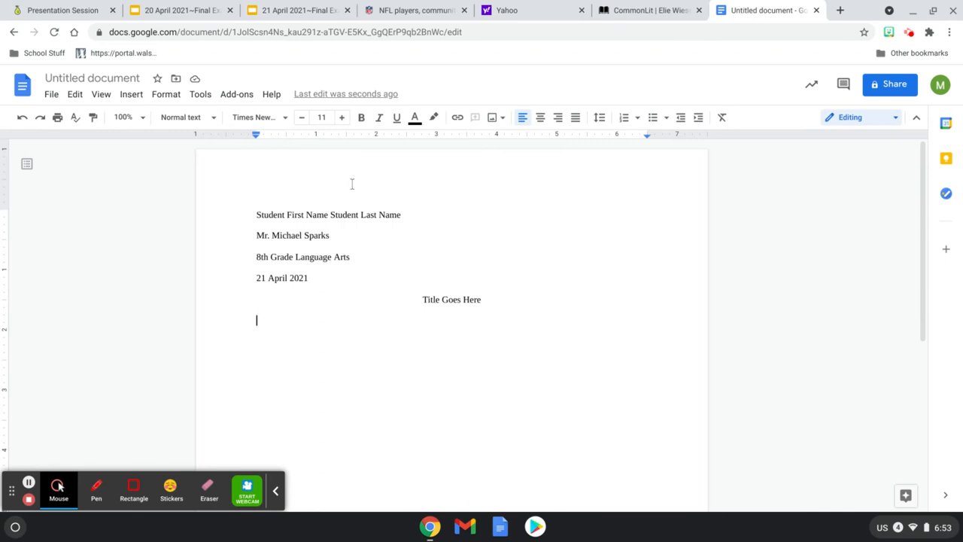
- Insert a top-right header page number preceded by 'Student Last Name'
{"action": "left_click", "coordinate": [138, 100]}
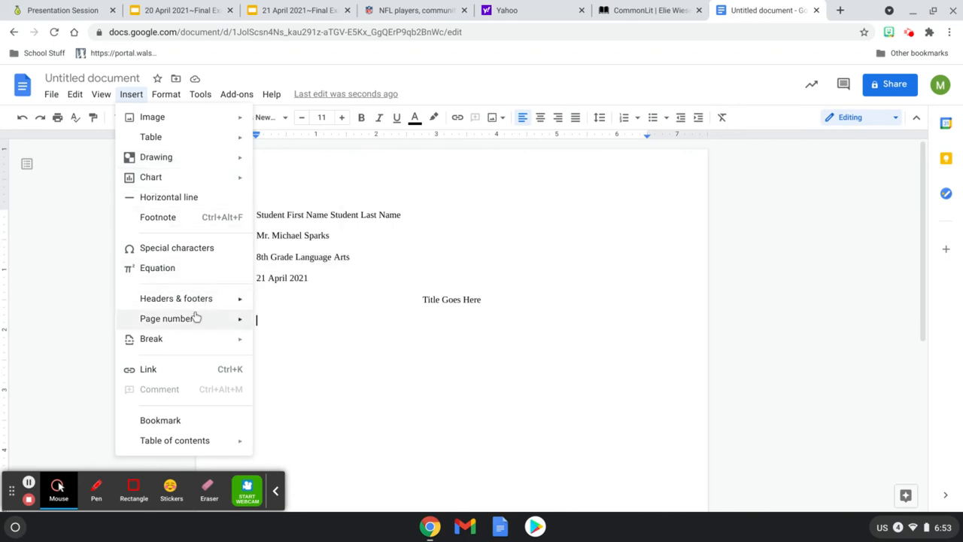
{"action": "mouse_move", "coordinate": [194, 318]}
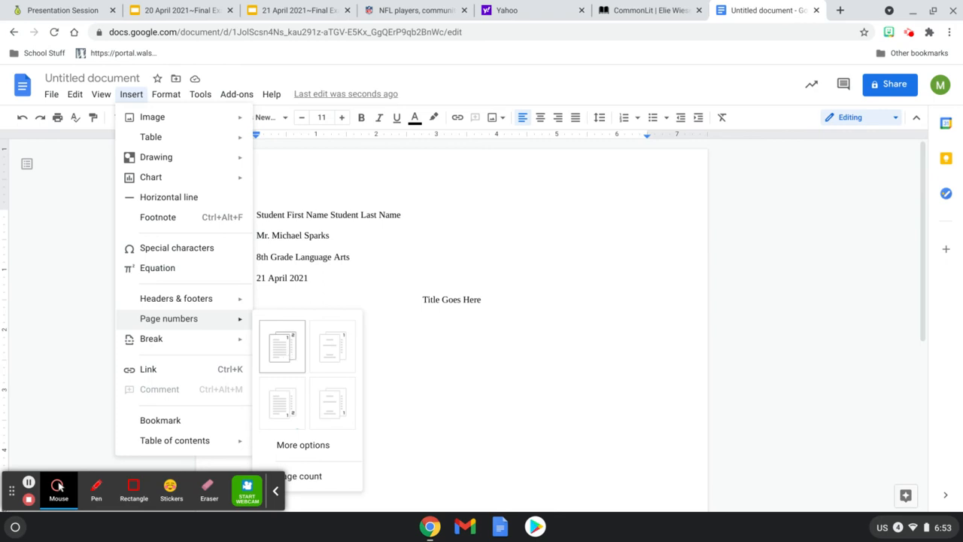
{"action": "left_click", "coordinate": [289, 357]}
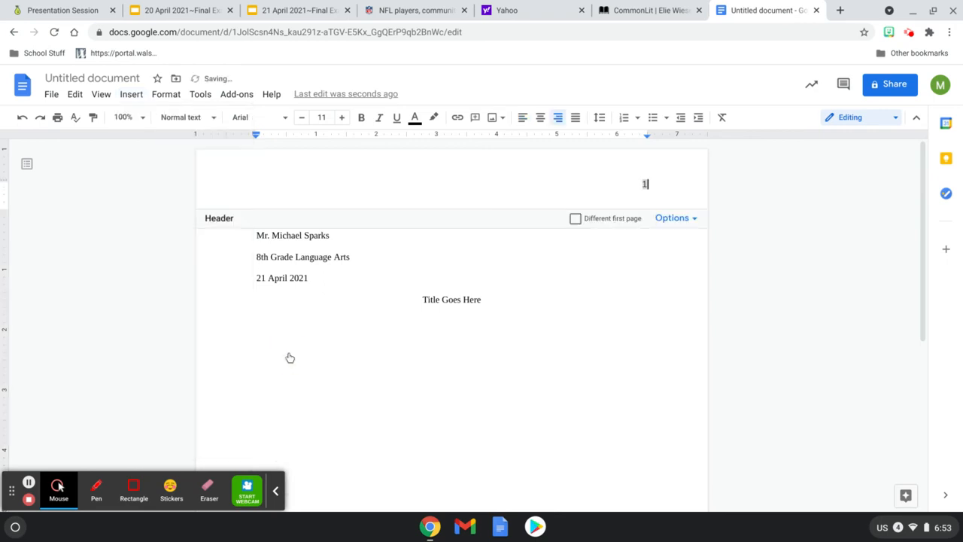
{"action": "left_click", "coordinate": [641, 184]}
{"action": "type", "text": "Student Last Name 1"}
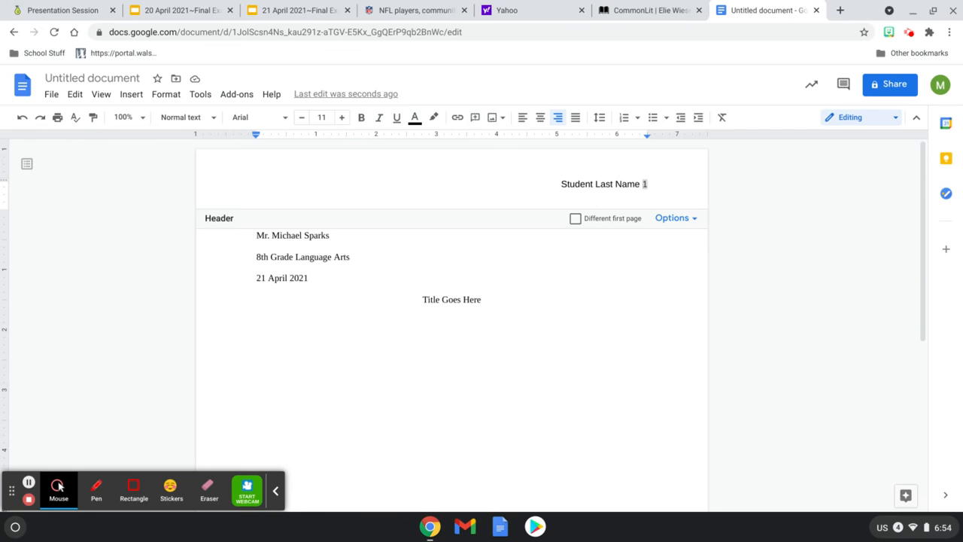
- Change the header line 'Student Last Name 1' to Times New Roman
{"action": "triple_click", "coordinate": [568, 184]}
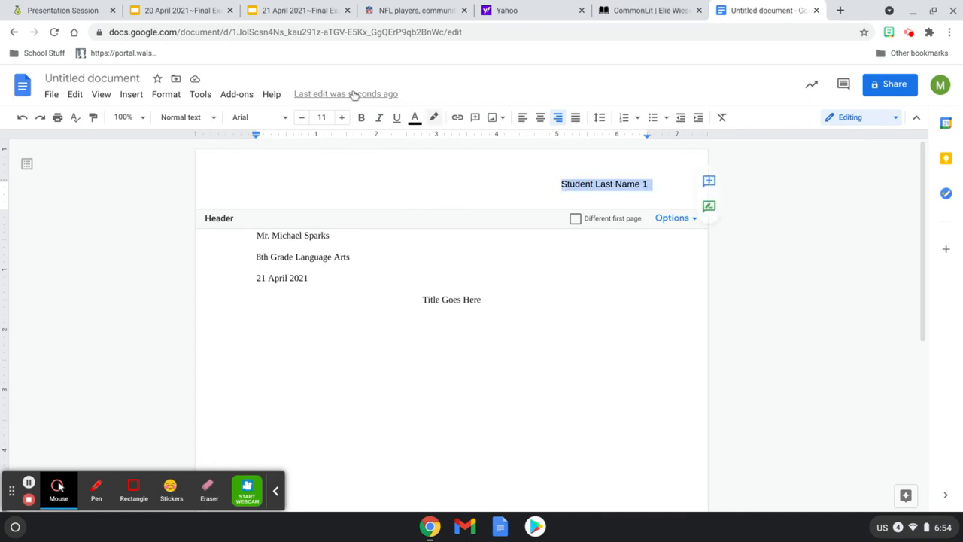
{"action": "left_click", "coordinate": [274, 117]}
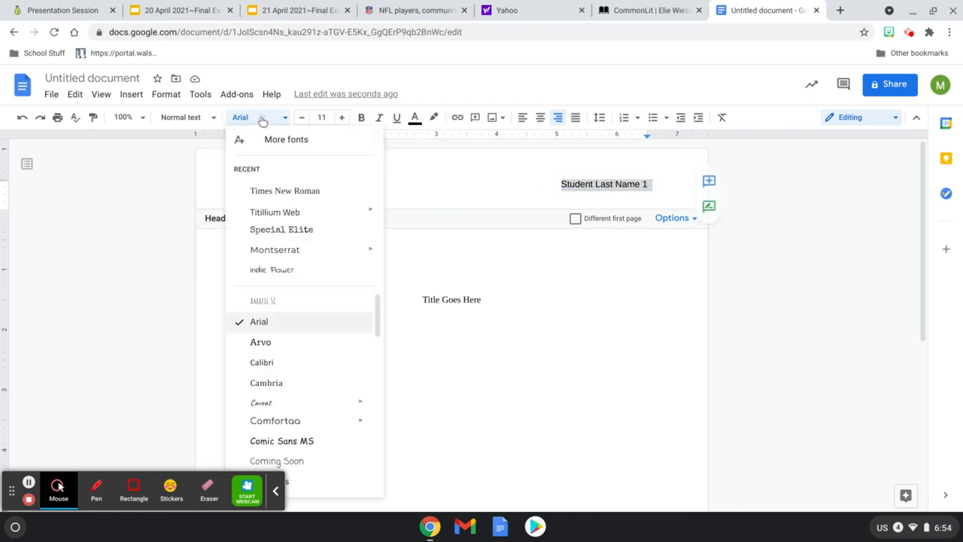
{"action": "left_click", "coordinate": [271, 191]}
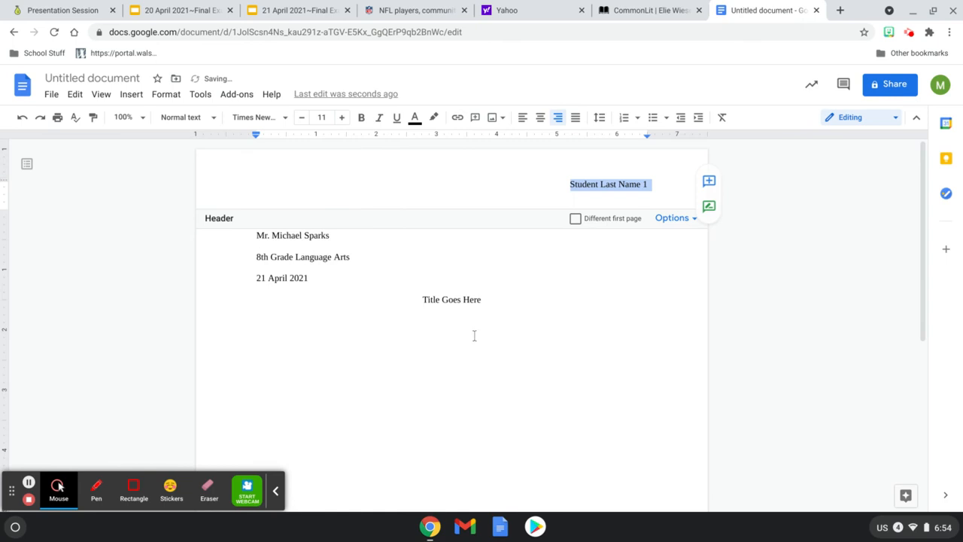